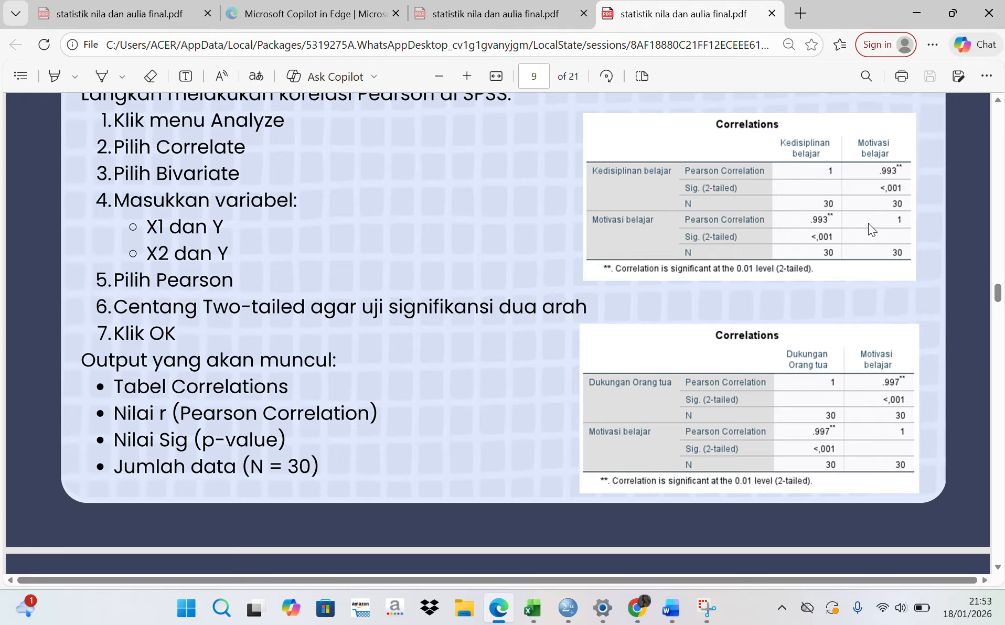
Switch from the PDF guide to the Excel workbook containing the Kedisiplinan, Dukungan Orang Tua and Motivasi Belajar scores
{"action": "scroll", "coordinate": [869, 223], "scroll_direction": "down", "scroll_amount": 2}
{"action": "scroll", "coordinate": [864, 238], "scroll_direction": "up", "scroll_amount": 1}
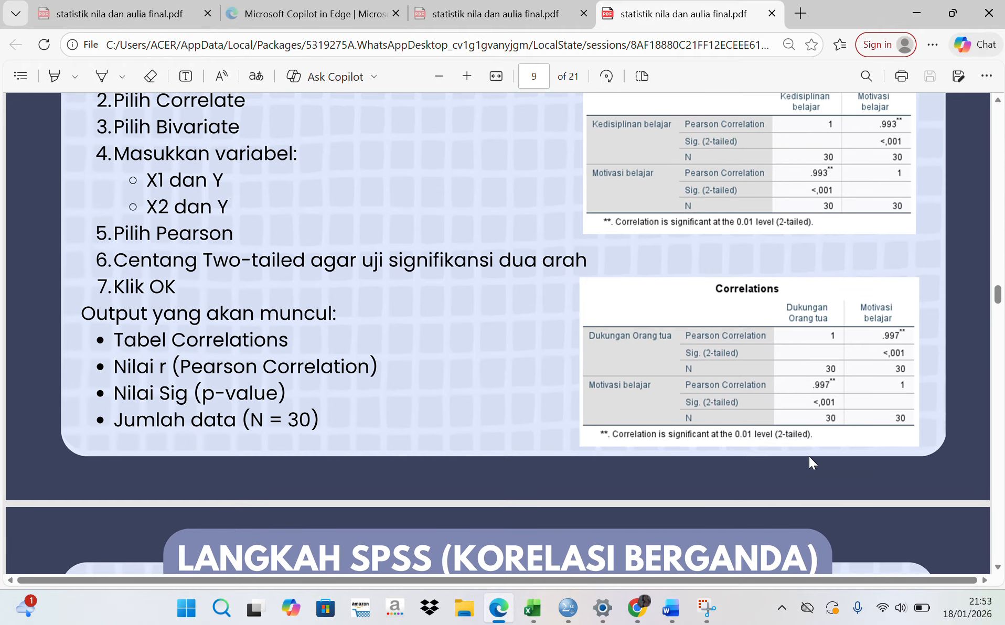
{"action": "left_click", "coordinate": [544, 608]}
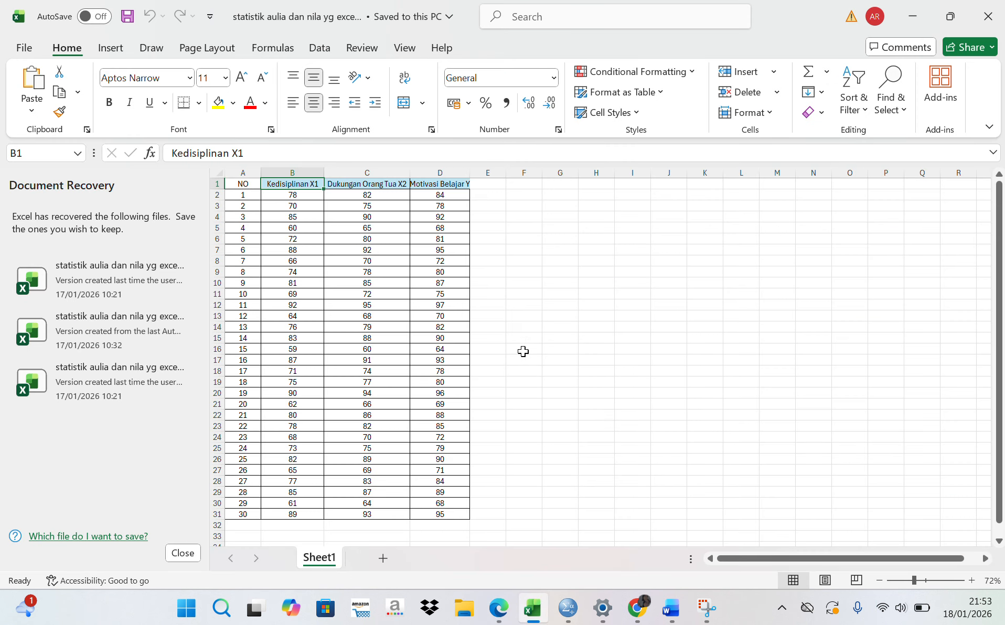
{"action": "left_click", "coordinate": [271, 196]}
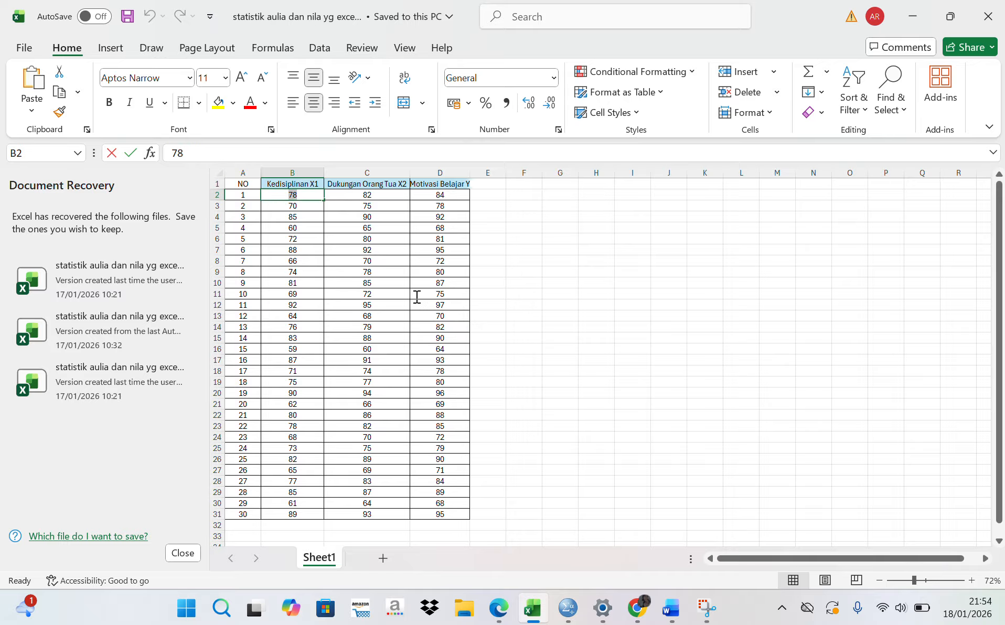
{"action": "double_click", "coordinate": [308, 199]}
{"action": "left_click", "coordinate": [524, 328]}
{"action": "left_click", "coordinate": [290, 197]}
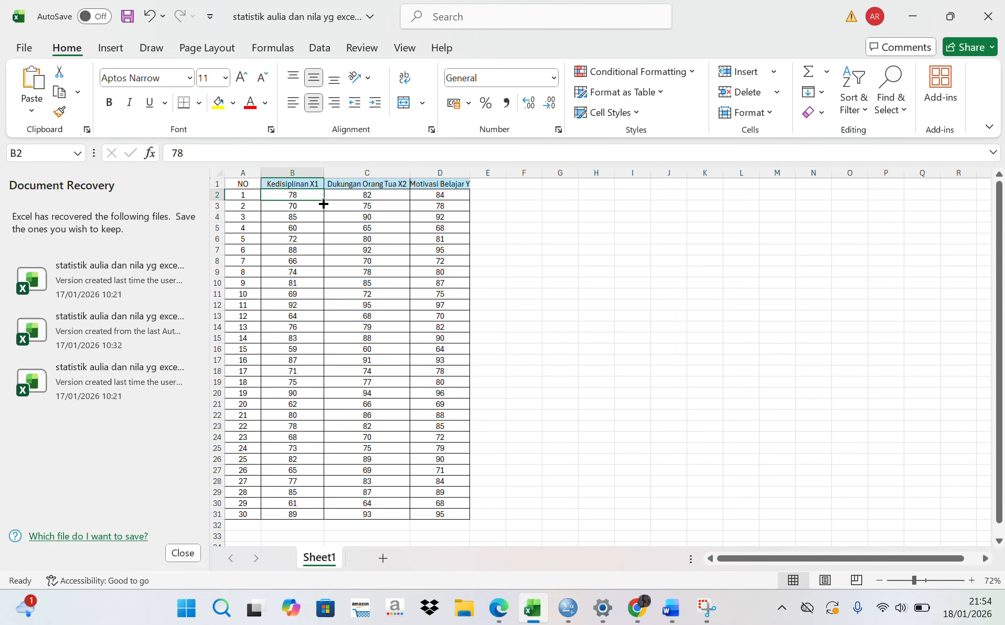
{"action": "left_click_drag", "start_coordinate": [322, 201], "coordinate": [376, 265]}
{"action": "left_click", "coordinate": [150, 17]}
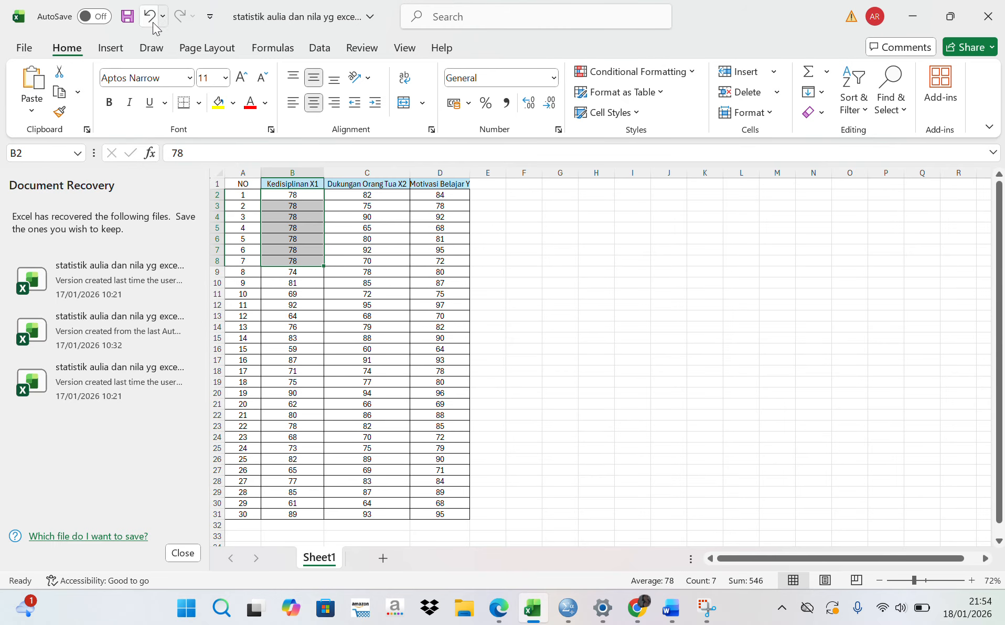
Copy the score values in B2:D31 and paste them into the SPSS Data Editor, starting at row 1 of the first column
{"action": "left_click_drag", "start_coordinate": [303, 195], "coordinate": [448, 492]}
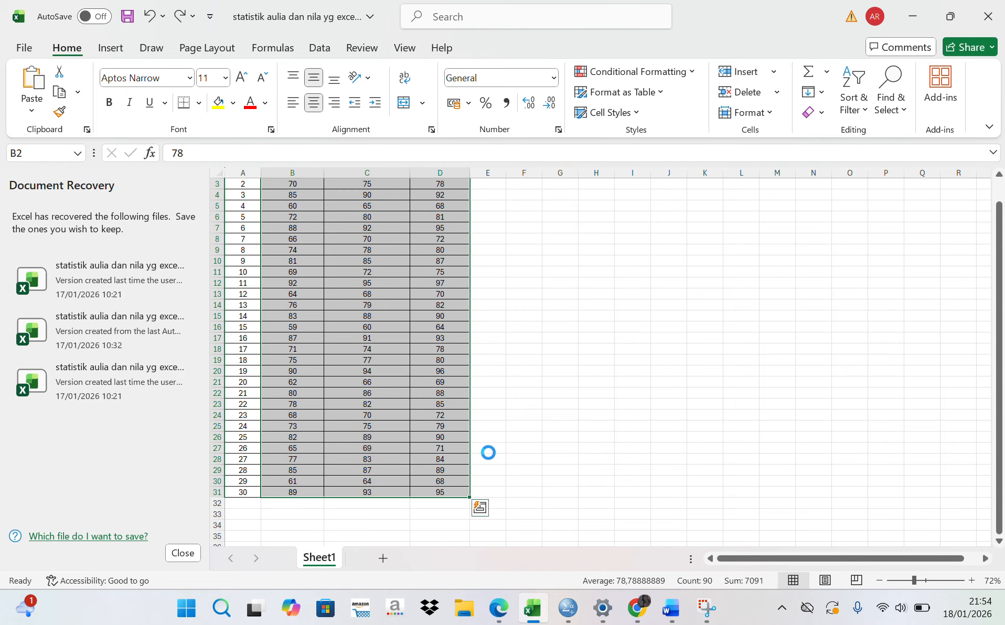
{"action": "key", "text": "ctrl+c"}
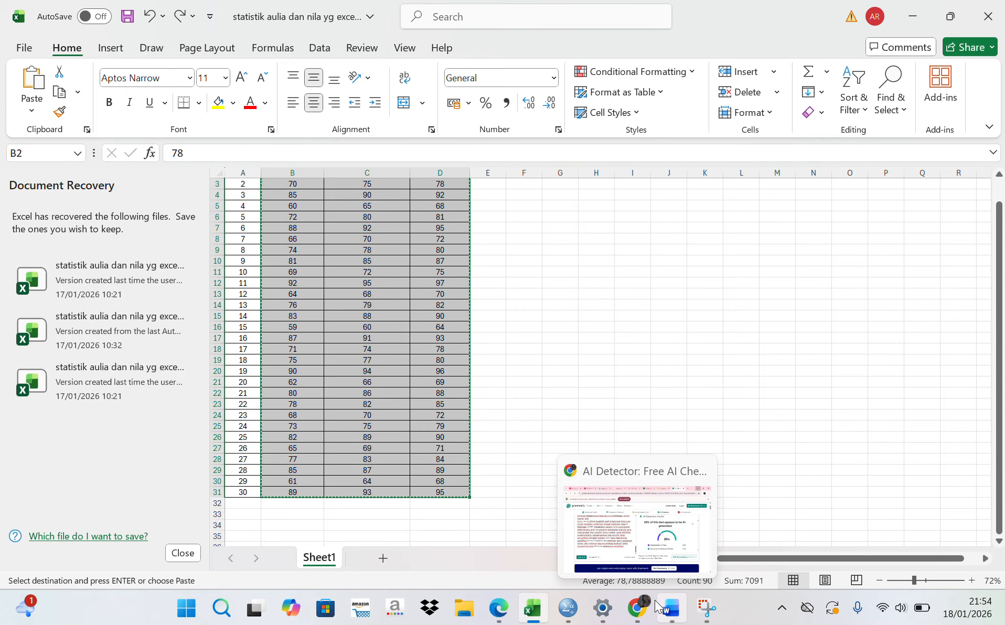
{"action": "left_click", "coordinate": [568, 607]}
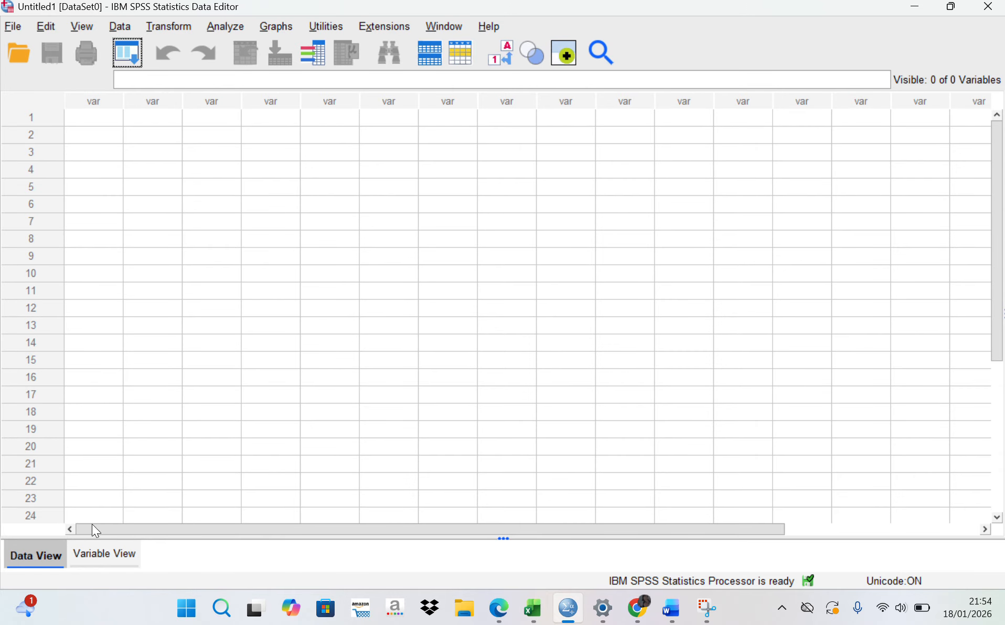
{"action": "left_click", "coordinate": [107, 124]}
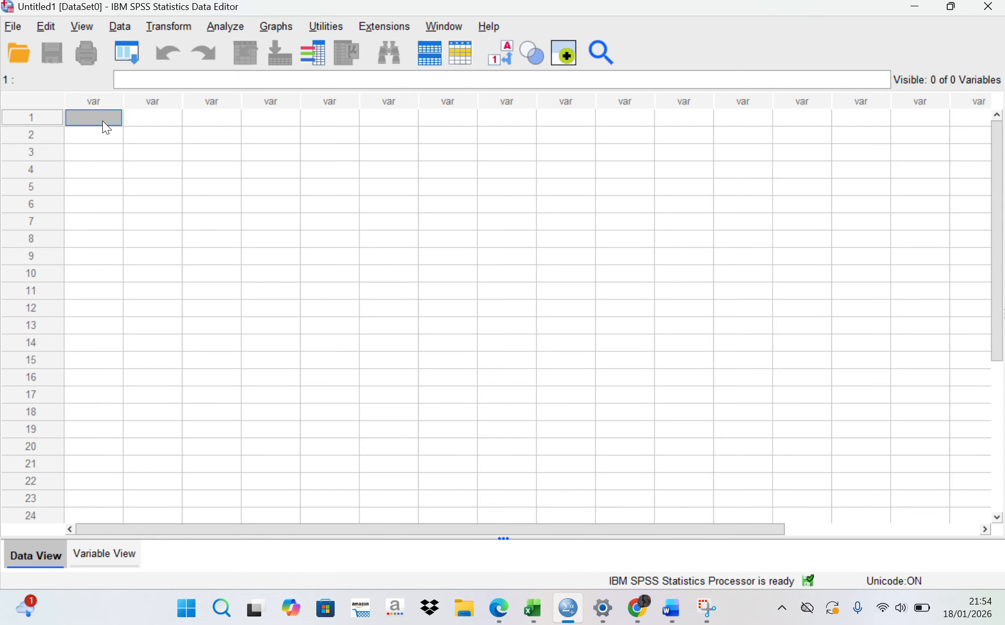
{"action": "key", "text": "ctrl+v"}
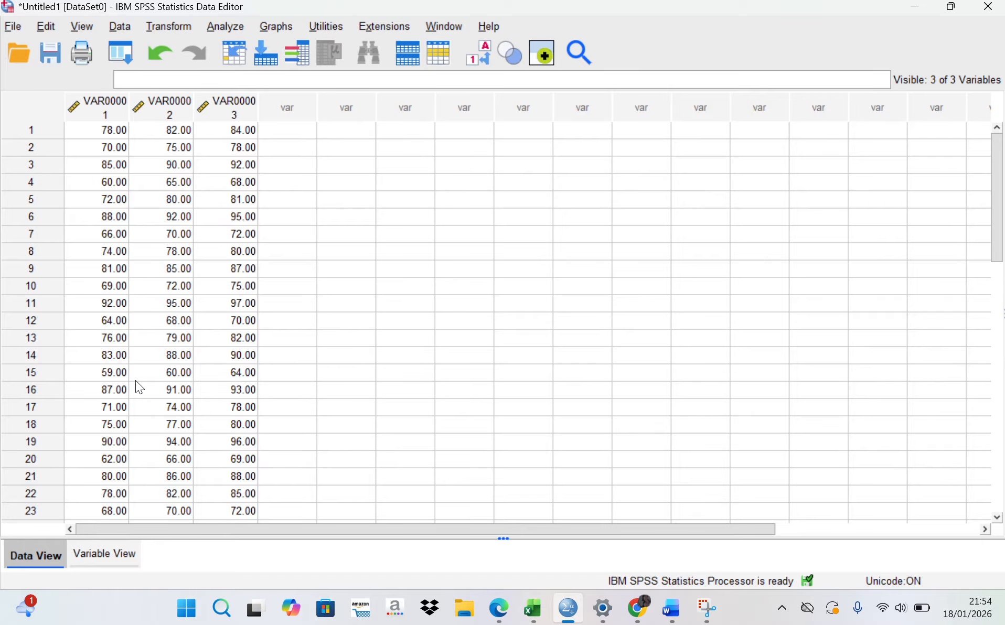
Rename the first variable as X1 in the SPSS variable definitions
{"action": "left_click", "coordinate": [118, 557]}
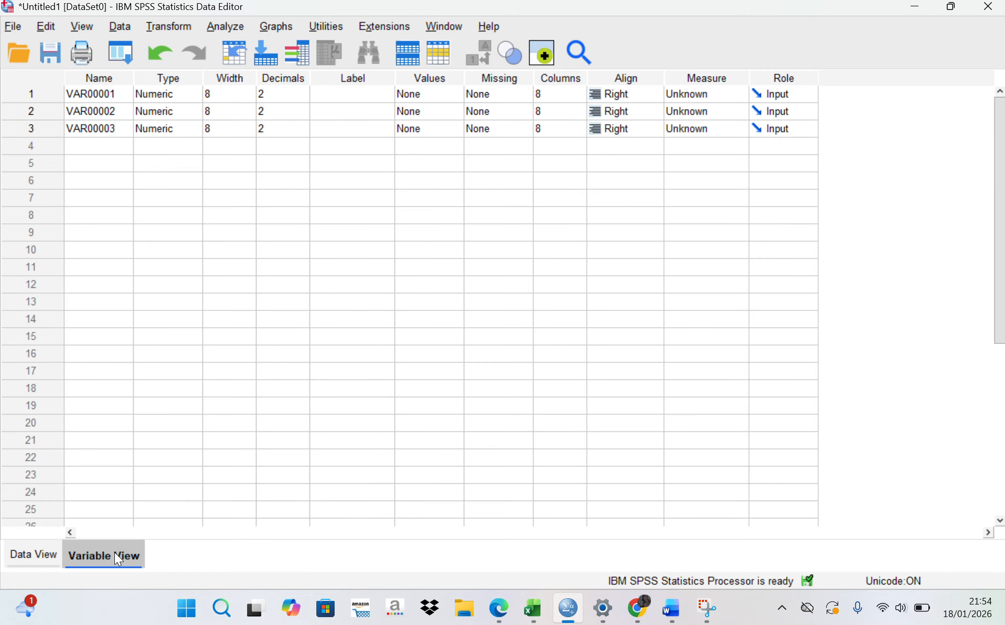
{"action": "left_click", "coordinate": [124, 92]}
{"action": "key", "text": "BackSpace"}
{"action": "key", "text": "BackSpace"}
{"action": "key", "text": "BackSpace"}
{"action": "key", "text": "BackSpace"}
{"action": "key", "text": "BackSpace"}
{"action": "key", "text": "BackSpace"}
{"action": "key", "text": "BackSpace"}
{"action": "key", "text": "BackSpace"}
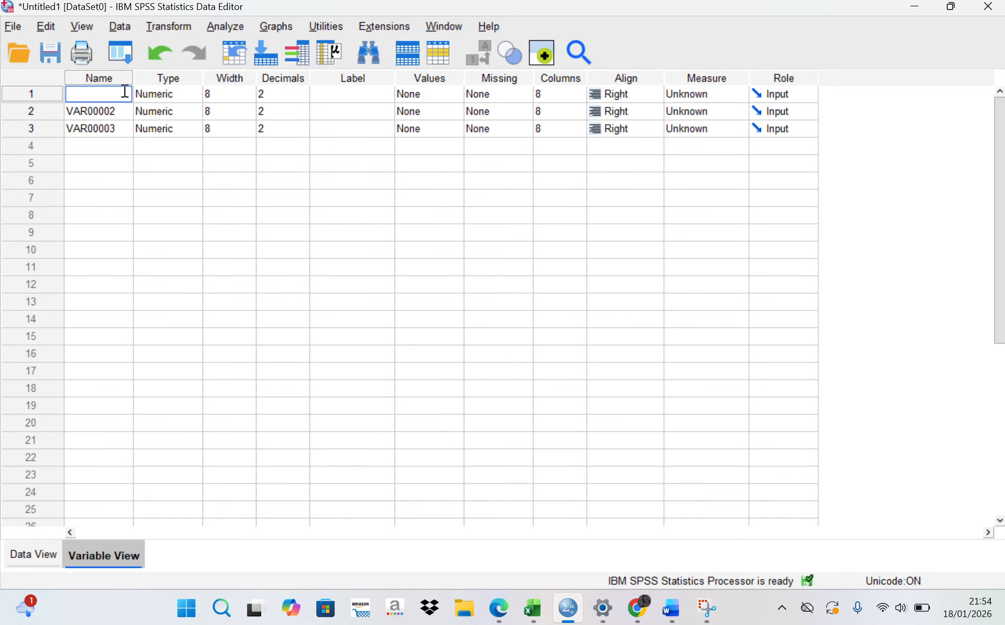
{"action": "type", "text": "X1"}
Rename the second variable as X2
{"action": "left_click", "coordinate": [127, 111]}
{"action": "key", "text": "BackSpace"}
{"action": "key", "text": "BackSpace"}
{"action": "key", "text": "BackSpace"}
{"action": "key", "text": "BackSpace"}
{"action": "key", "text": "BackSpace"}
{"action": "key", "text": "BackSpace"}
{"action": "key", "text": "BackSpace"}
{"action": "key", "text": "BackSpace"}
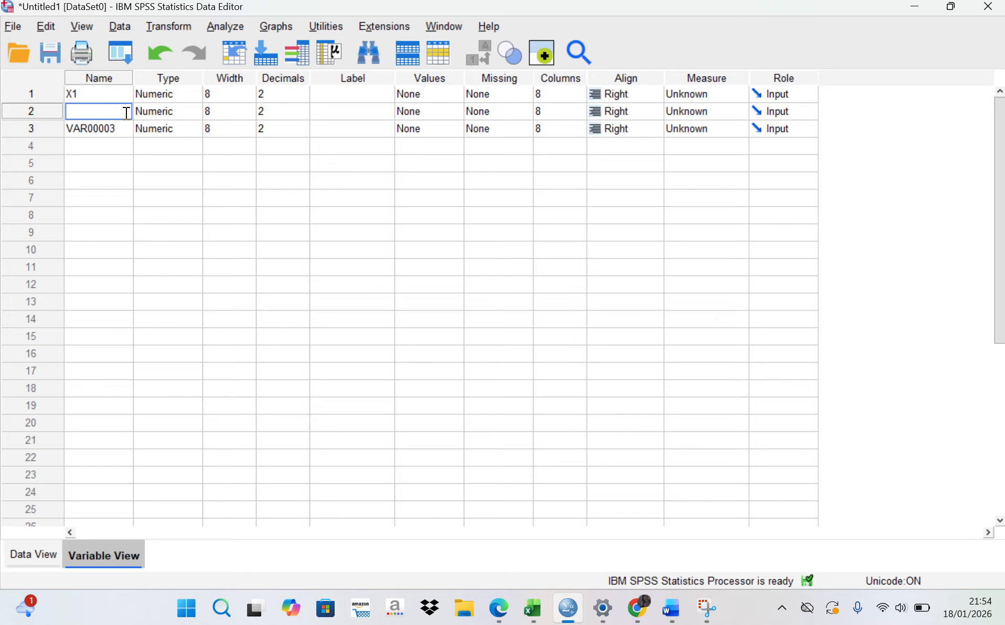
{"action": "type", "text": "X2"}
Rename the third variable as Y
{"action": "left_click", "coordinate": [125, 127]}
{"action": "key", "text": "BackSpace"}
{"action": "key", "text": "BackSpace"}
{"action": "key", "text": "BackSpace"}
{"action": "key", "text": "BackSpace"}
{"action": "key", "text": "BackSpace"}
{"action": "key", "text": "BackSpace"}
{"action": "key", "text": "BackSpace"}
{"action": "key", "text": "BackSpace"}
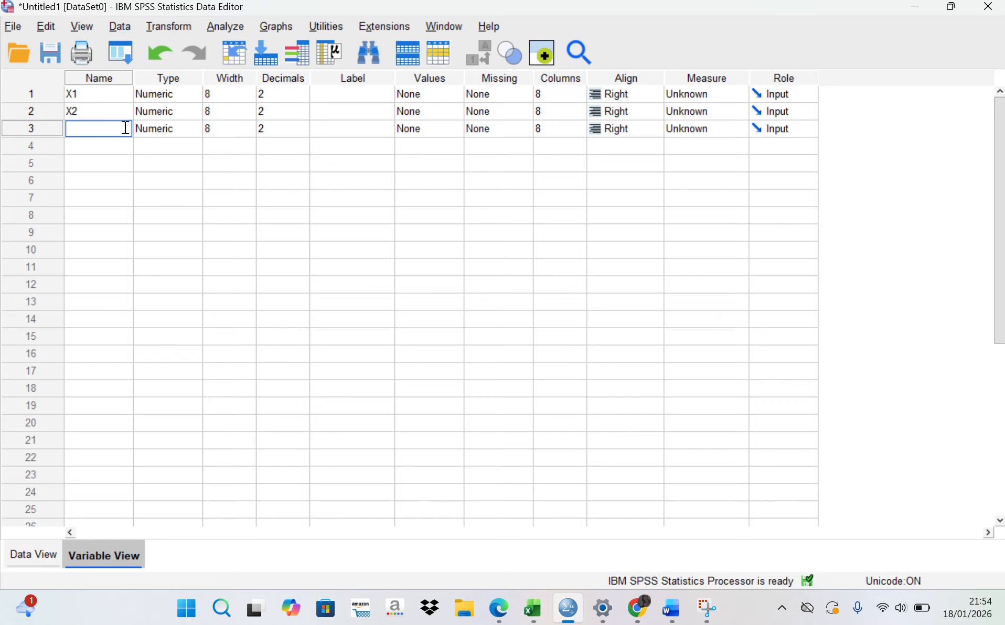
{"action": "type", "text": "Y"}
Set the number of decimals to 0 for the variables X1, X2 and Y
{"action": "left_click", "coordinate": [305, 93]}
{"action": "left_click", "coordinate": [306, 92]}
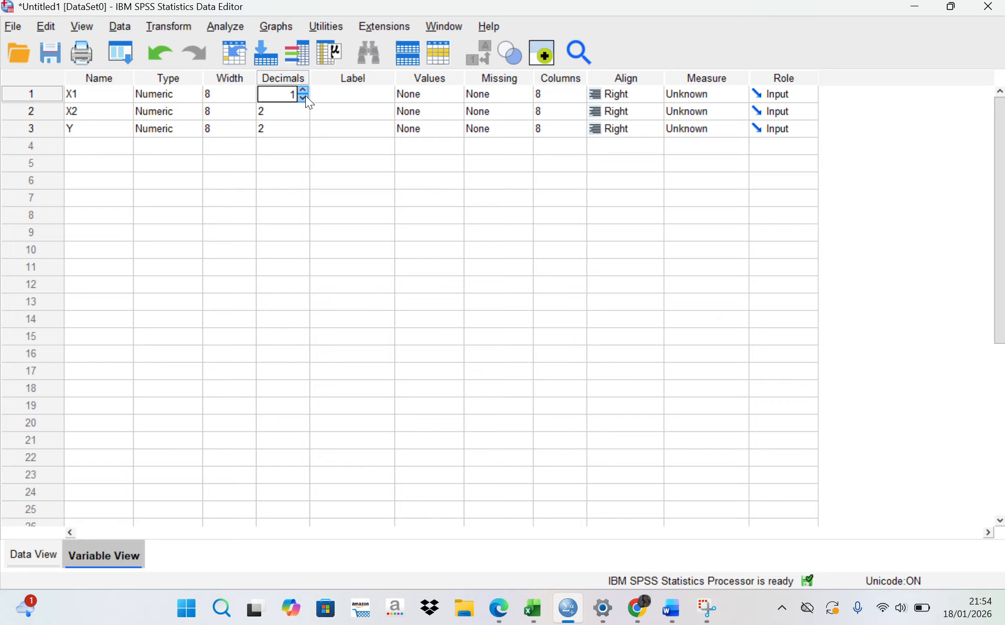
{"action": "left_click", "coordinate": [304, 100]}
{"action": "left_click", "coordinate": [303, 117]}
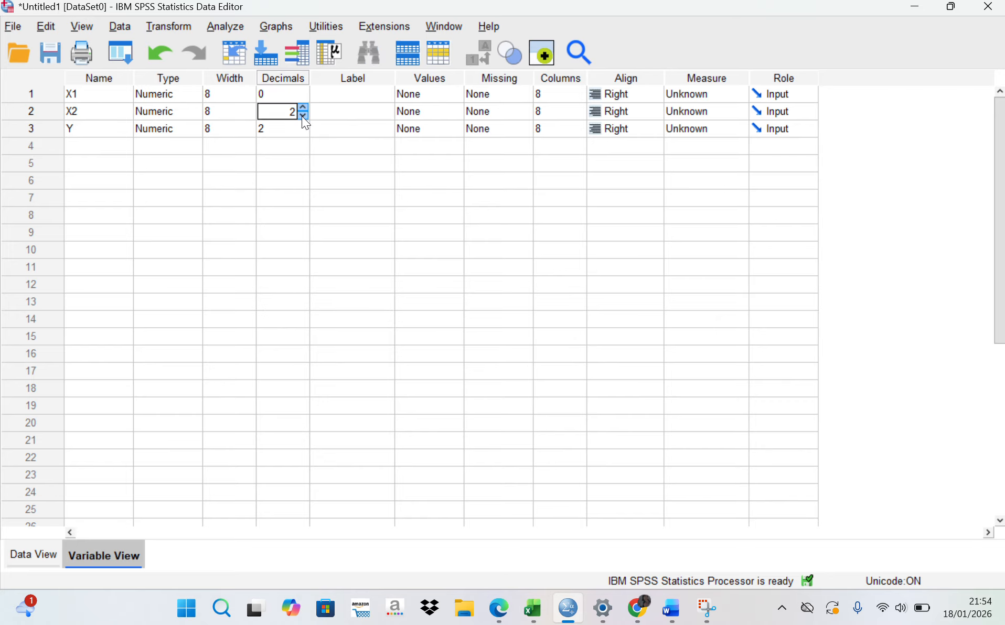
{"action": "left_click", "coordinate": [303, 116]}
{"action": "left_click", "coordinate": [301, 130]}
{"action": "left_click", "coordinate": [302, 133]}
{"action": "left_click", "coordinate": [304, 133]}
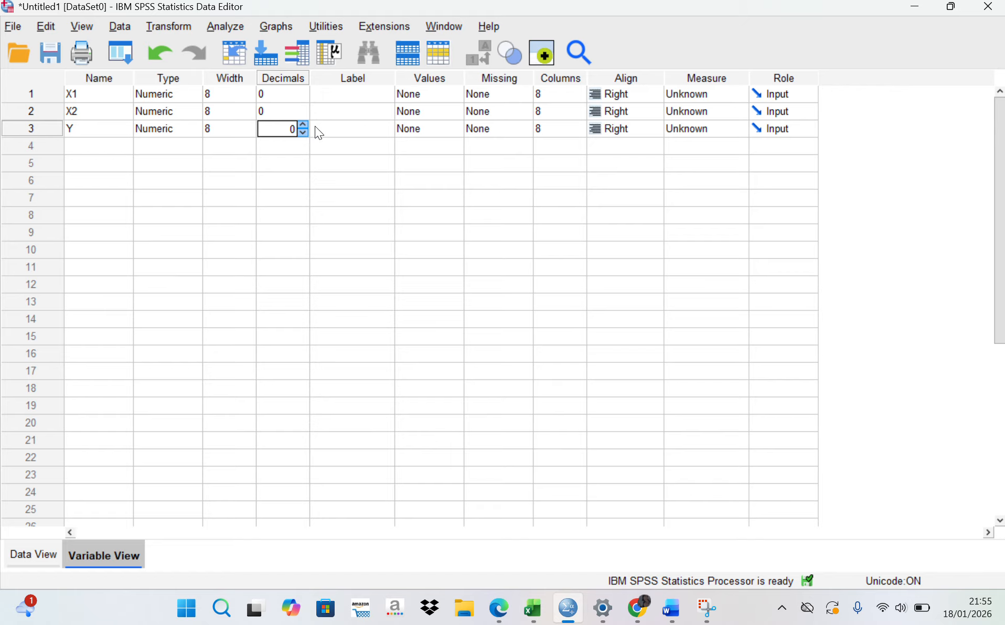
Label X1 as "Kedisiplinan", X2 as "Dukung orang tua" and Y as "Motivasi belajar"
{"action": "left_click", "coordinate": [355, 96]}
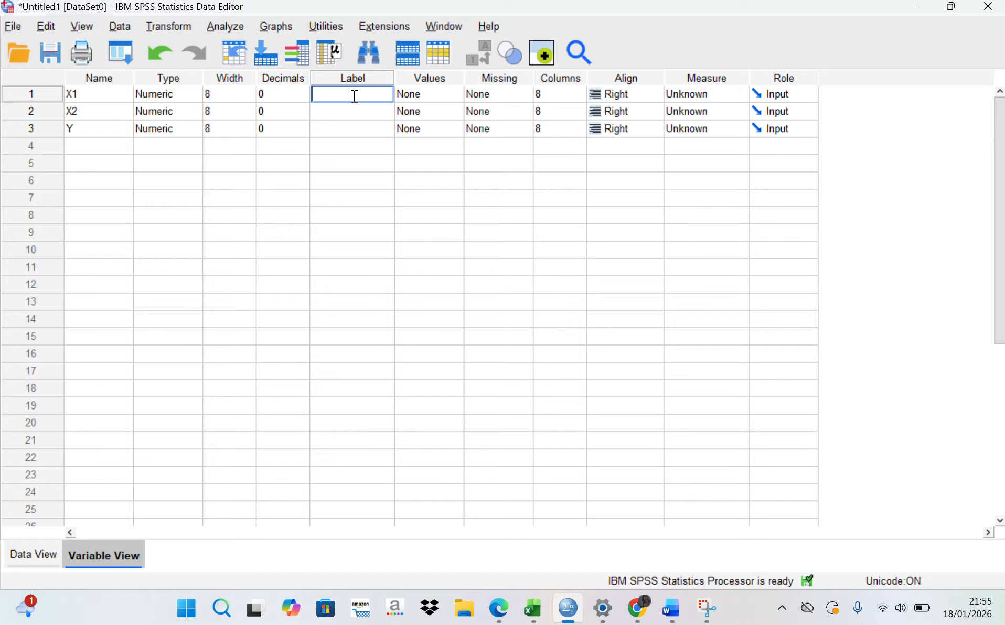
{"action": "type", "text": "Kedisiplinan"}
{"action": "left_click", "coordinate": [351, 104]}
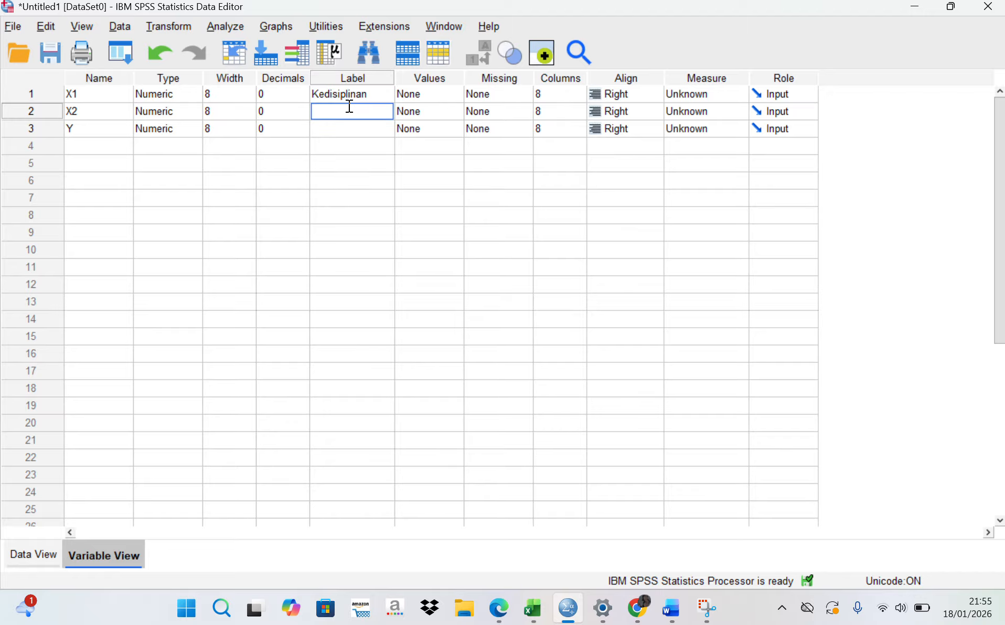
{"action": "type", "text": "Dukung orang tua"}
{"action": "left_click", "coordinate": [356, 128]}
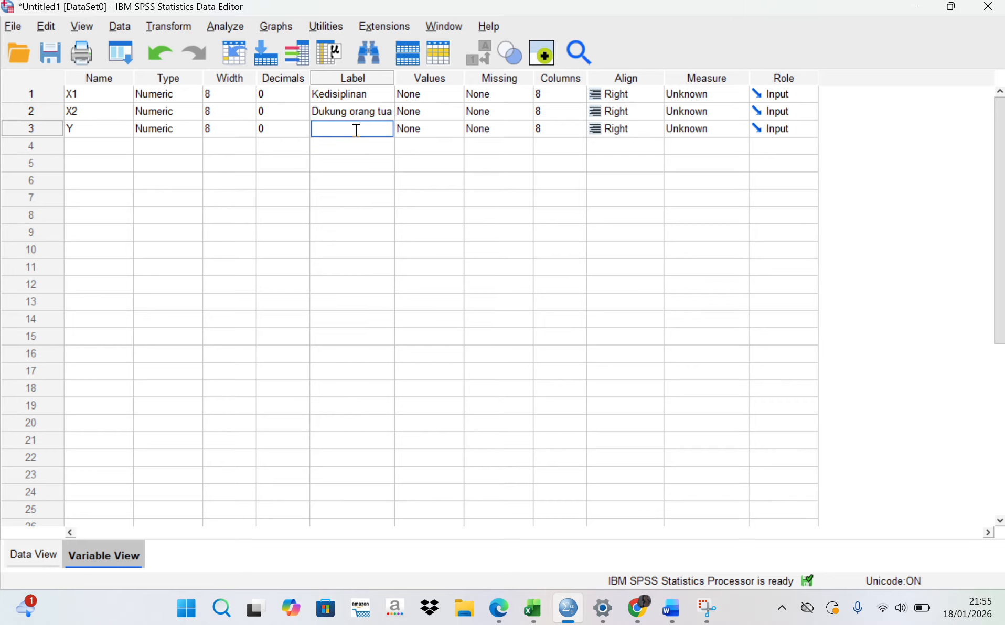
{"action": "type", "text": "Motivasi belajar"}
Set the measurement level of X1, X2 and Y to Scale
{"action": "left_click", "coordinate": [719, 91]}
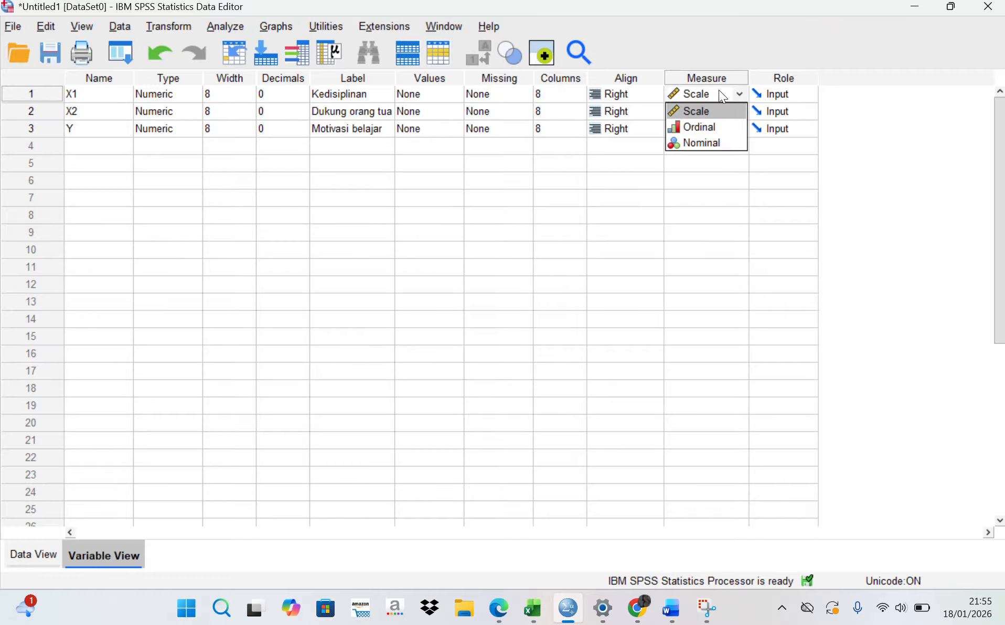
{"action": "left_click", "coordinate": [714, 107]}
{"action": "left_click", "coordinate": [714, 108]}
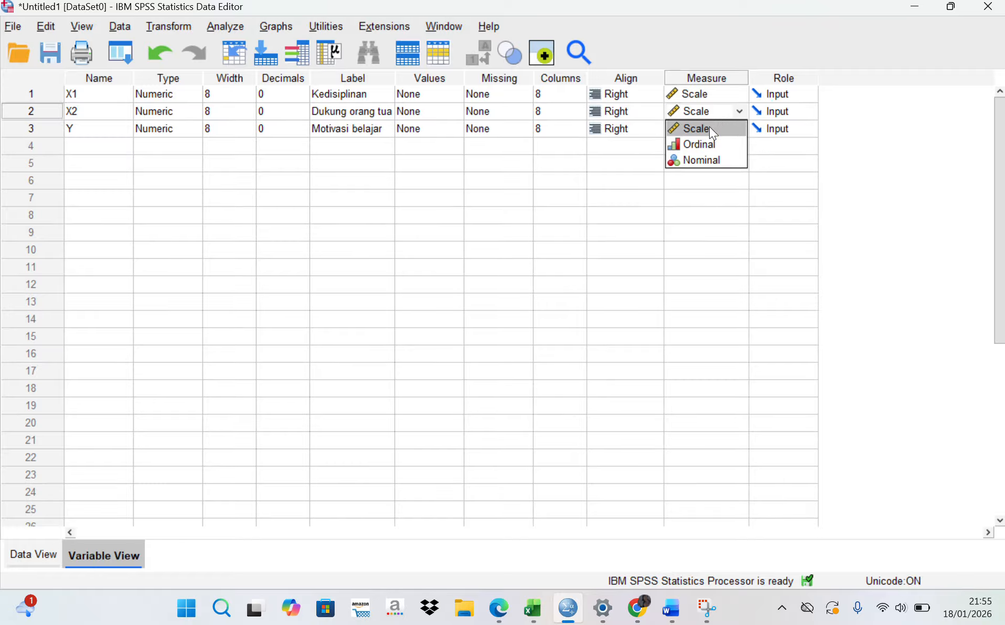
{"action": "left_click", "coordinate": [711, 130]}
{"action": "left_click", "coordinate": [710, 129]}
{"action": "left_click", "coordinate": [708, 149]}
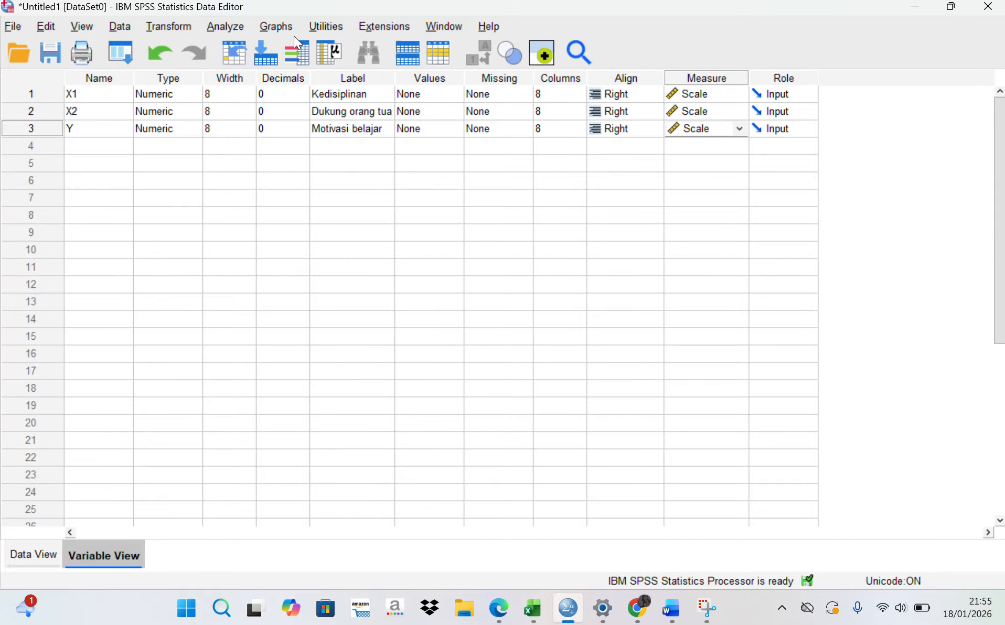
Run a two-tailed Pearson bivariate correlation between Kedisiplinan [X1] and Motivasi belajar [Y]
{"action": "left_click", "coordinate": [229, 26]}
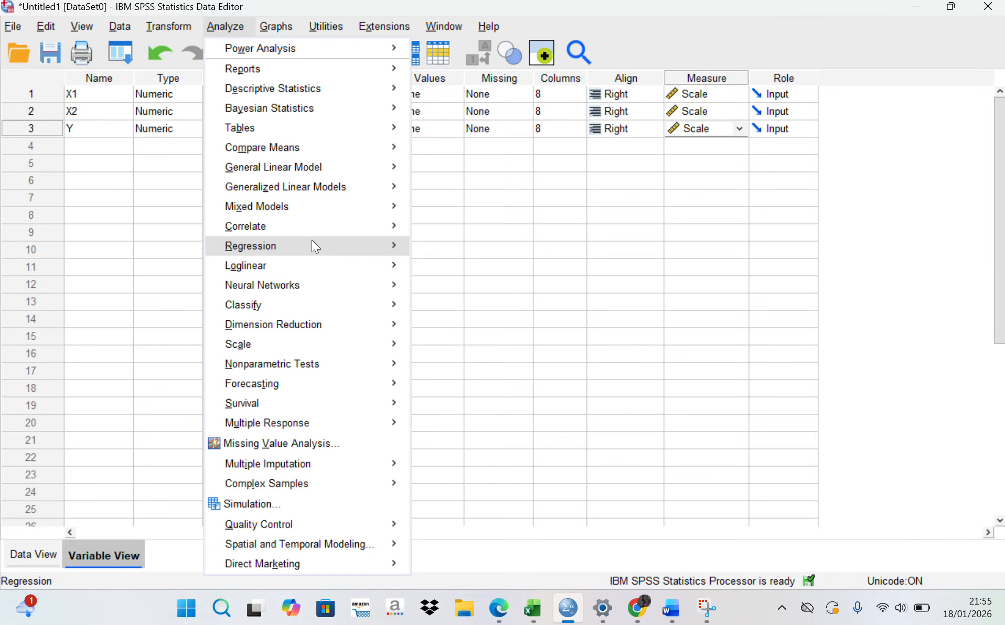
{"action": "mouse_move", "coordinate": [297, 231]}
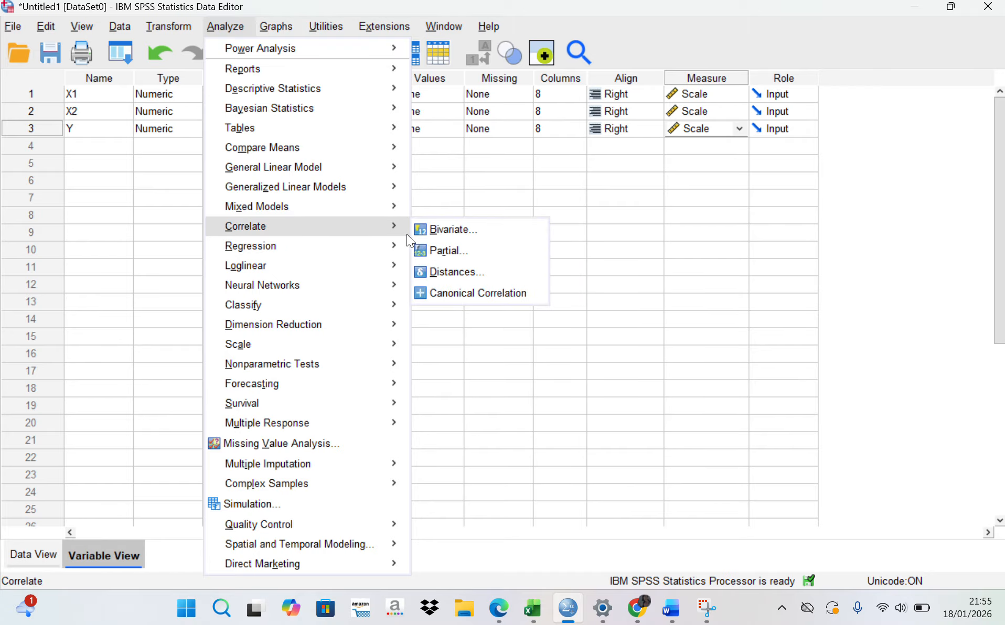
{"action": "left_click", "coordinate": [438, 231]}
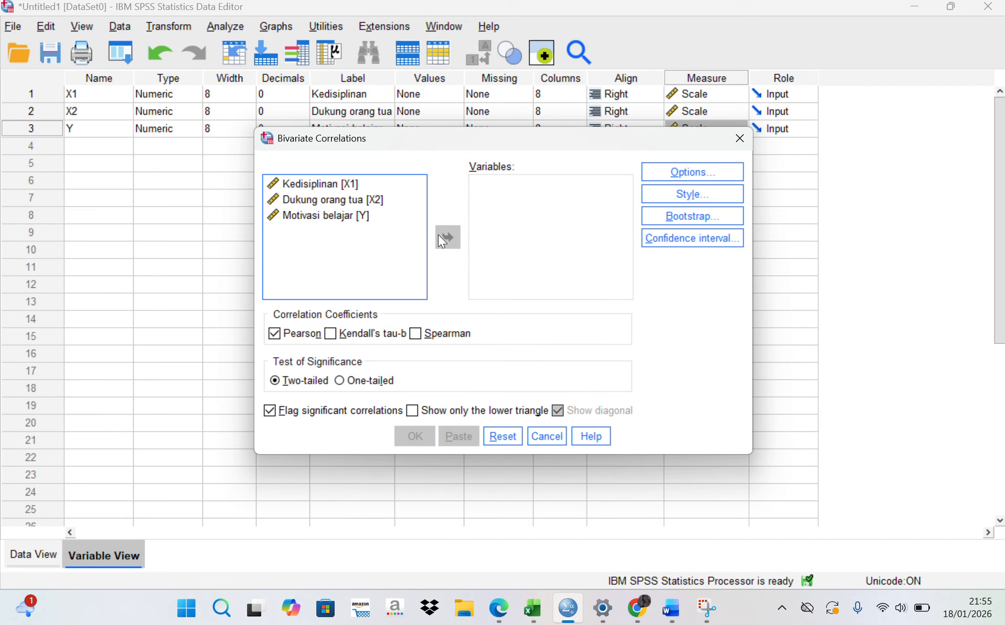
{"action": "left_click", "coordinate": [356, 185]}
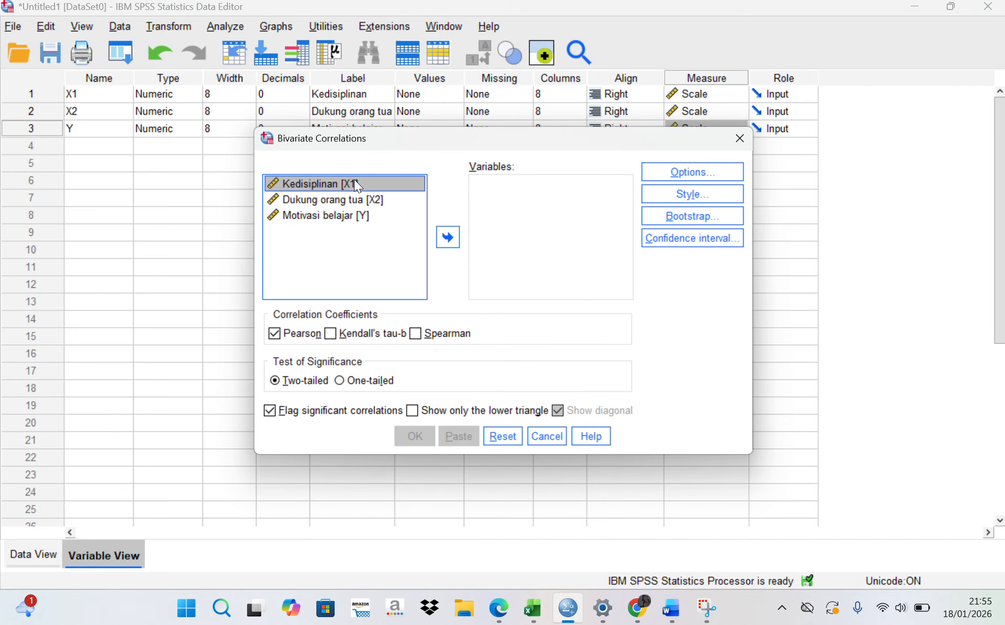
{"action": "left_click", "coordinate": [361, 217]}
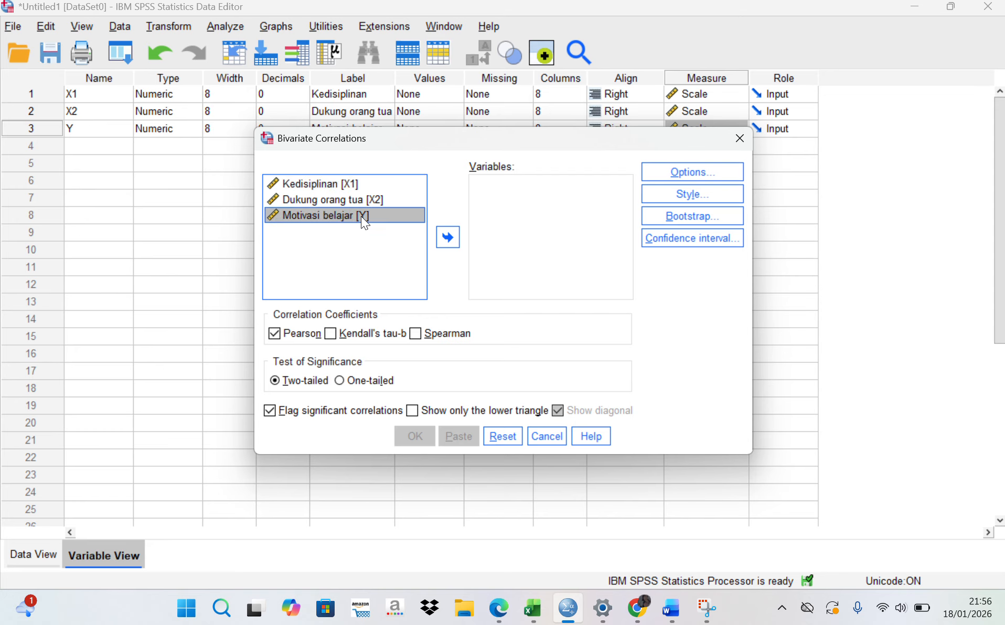
{"action": "left_click", "coordinate": [383, 186]}
{"action": "left_click", "coordinate": [445, 239]}
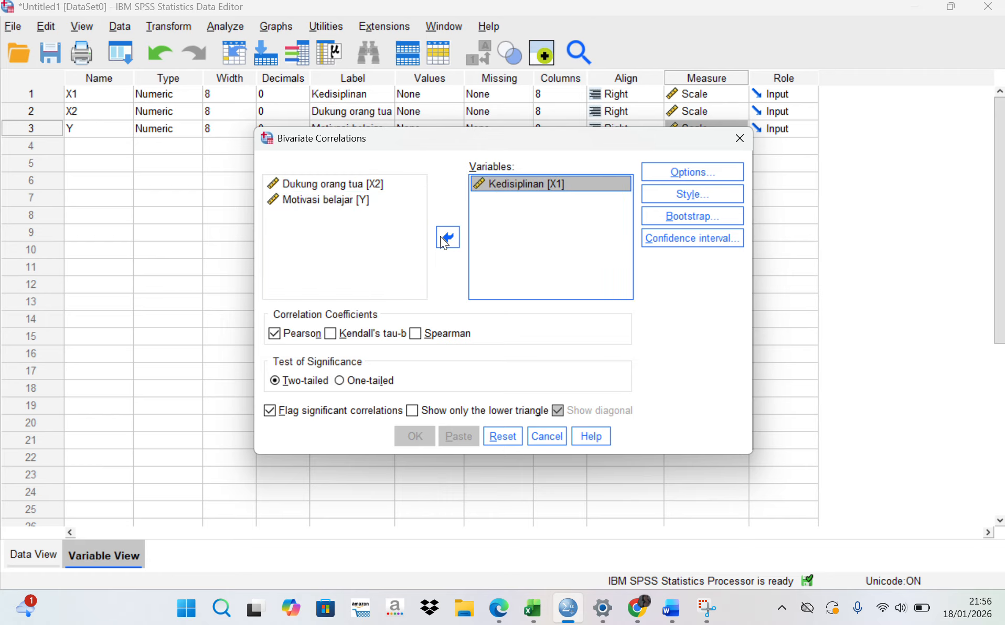
{"action": "left_click", "coordinate": [385, 202]}
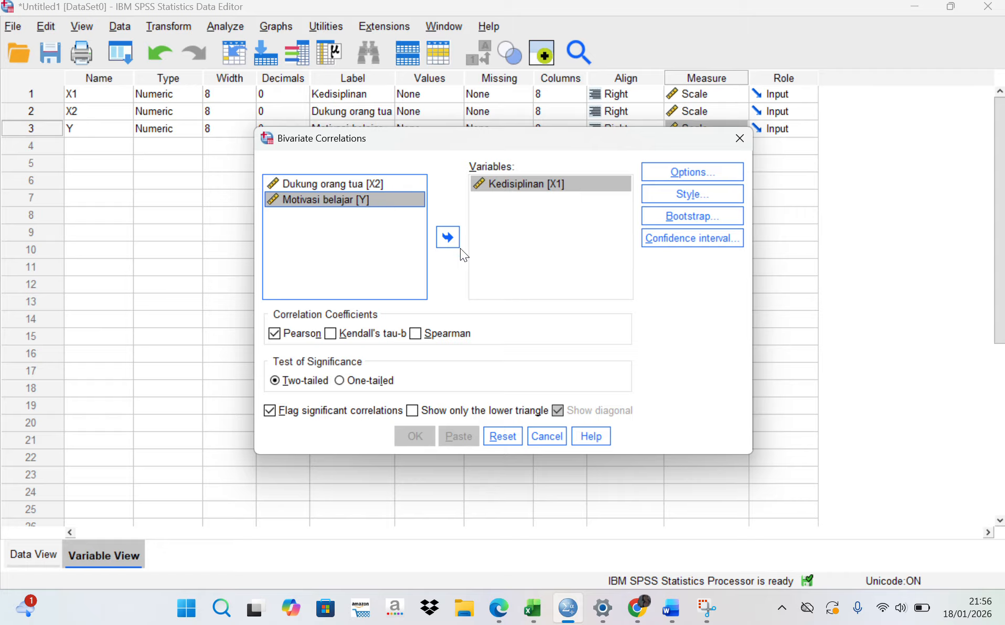
{"action": "left_click", "coordinate": [447, 240]}
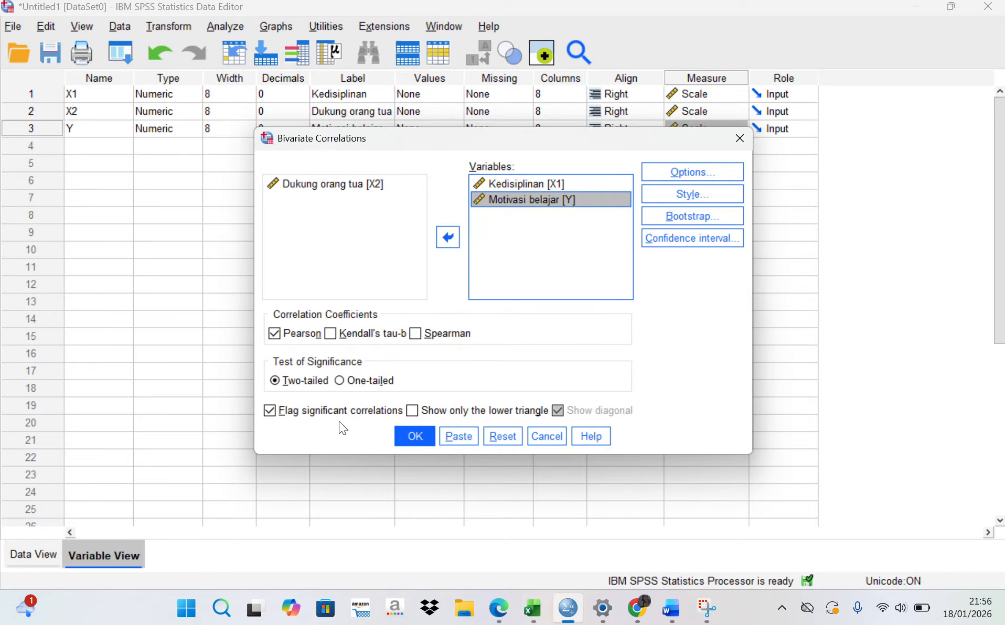
{"action": "left_click", "coordinate": [415, 439]}
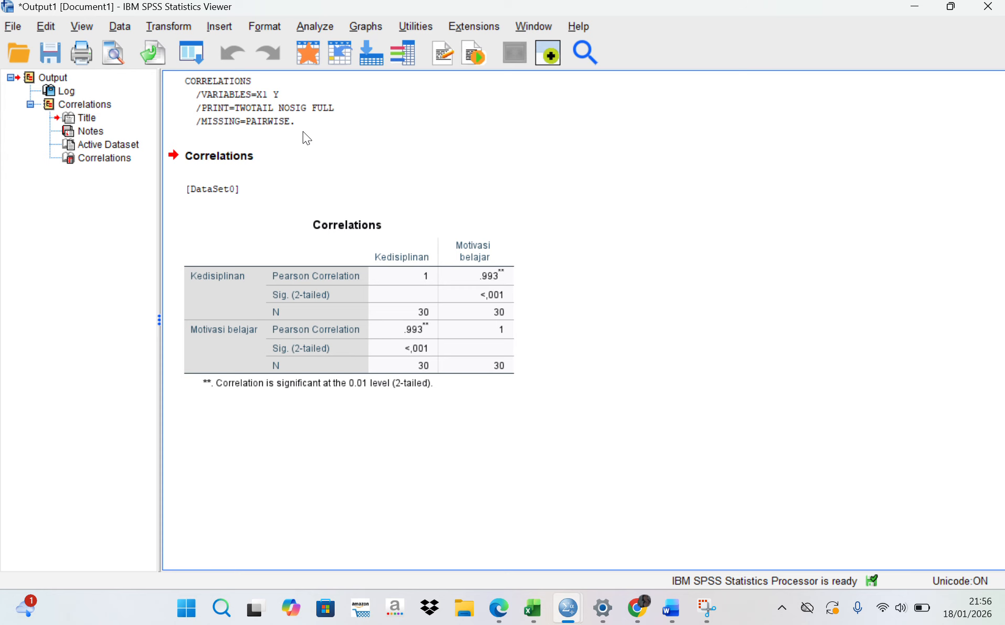
Reopen the bivariate correlation setup and remove Kedisiplinan [X1] and Motivasi belajar [Y] from the analysis variables
{"action": "left_click", "coordinate": [323, 30]}
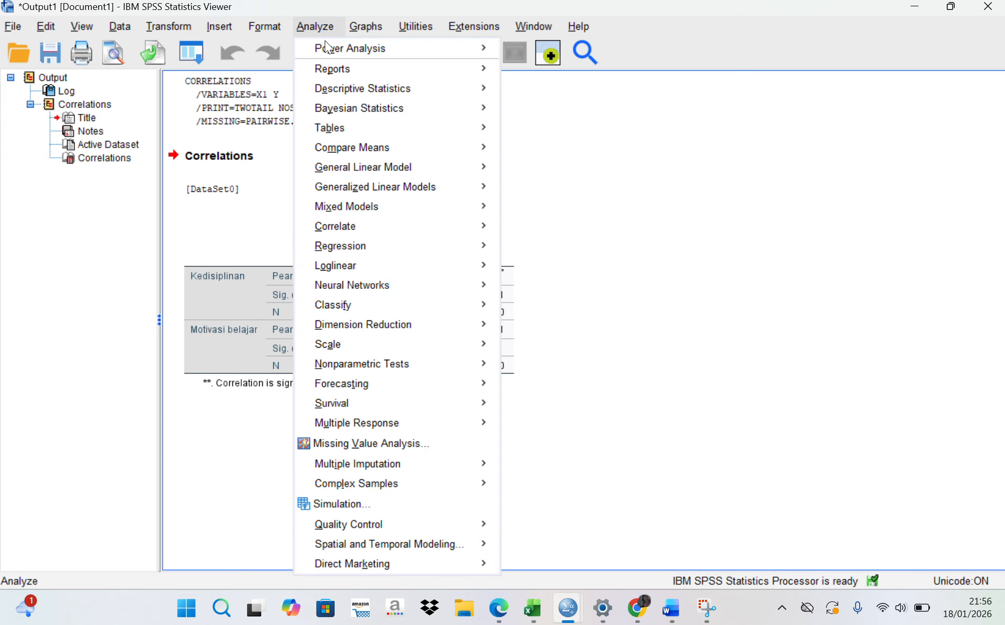
{"action": "mouse_move", "coordinate": [348, 227]}
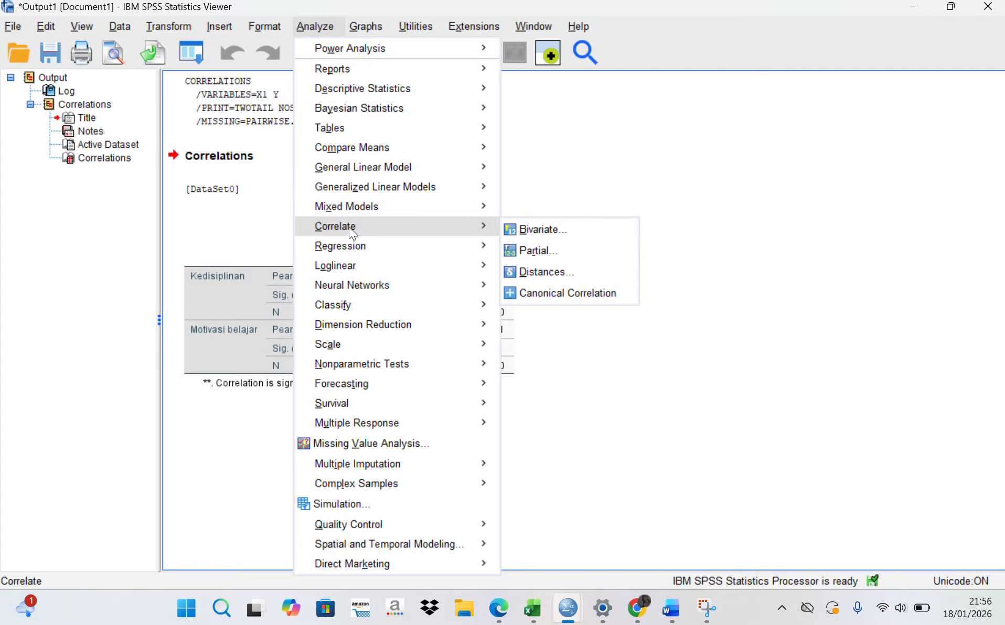
{"action": "left_click", "coordinate": [517, 230]}
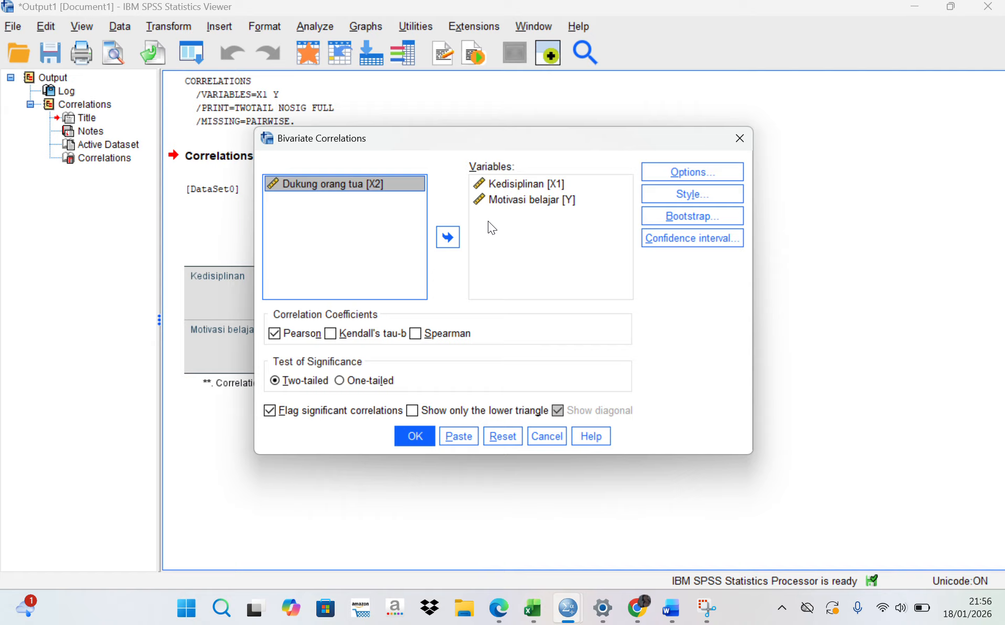
{"action": "left_click", "coordinate": [491, 185]}
{"action": "left_click", "coordinate": [448, 239]}
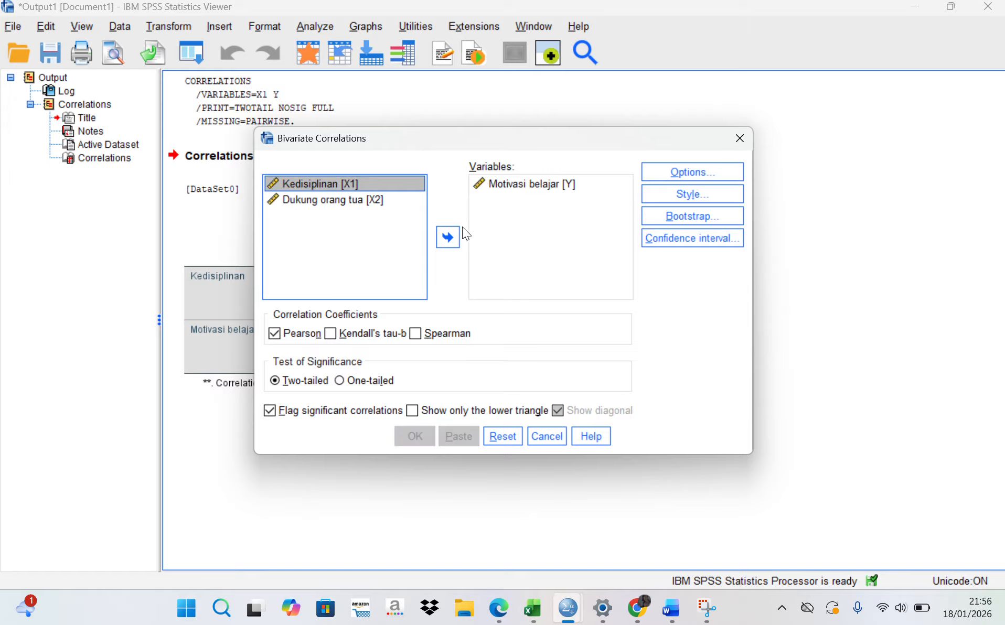
{"action": "left_click", "coordinate": [507, 188]}
{"action": "left_click", "coordinate": [446, 237]}
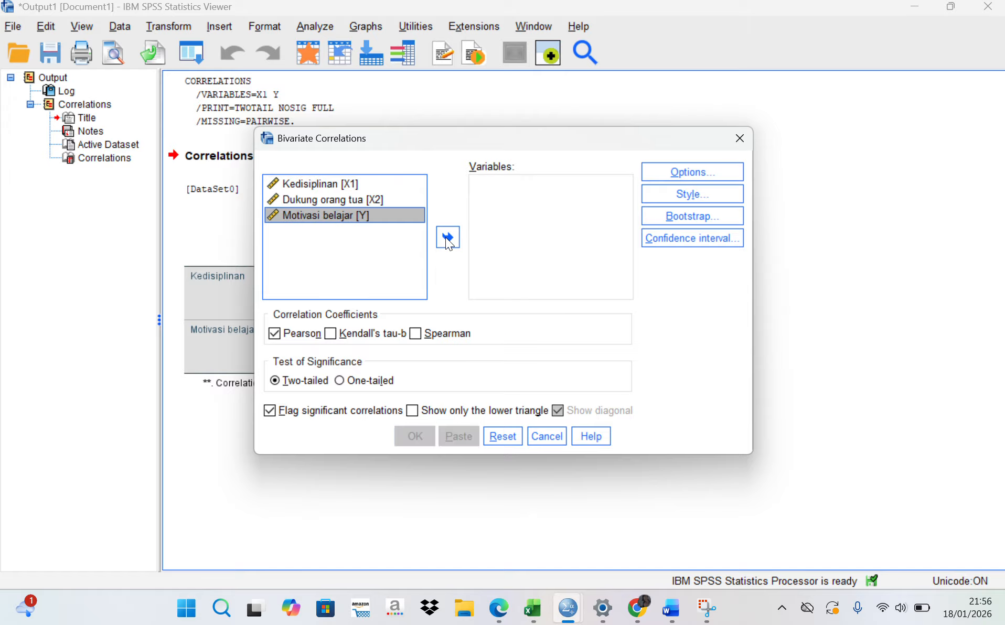
Run a two-tailed Pearson bivariate correlation between Dukung orang tua [X2] and Motivasi belajar [Y]
{"action": "left_click", "coordinate": [363, 200]}
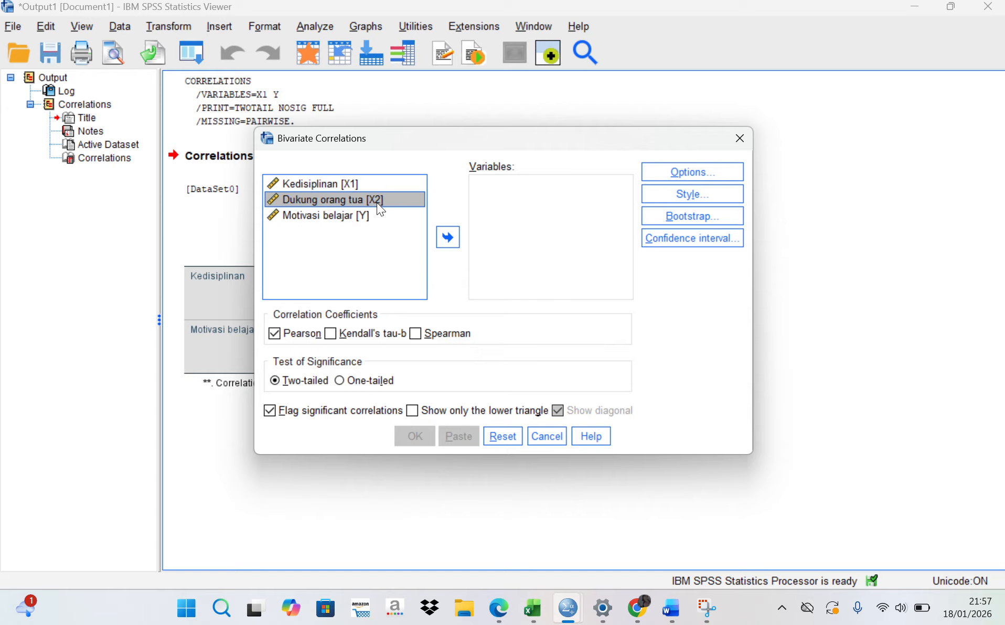
{"action": "left_click", "coordinate": [448, 238]}
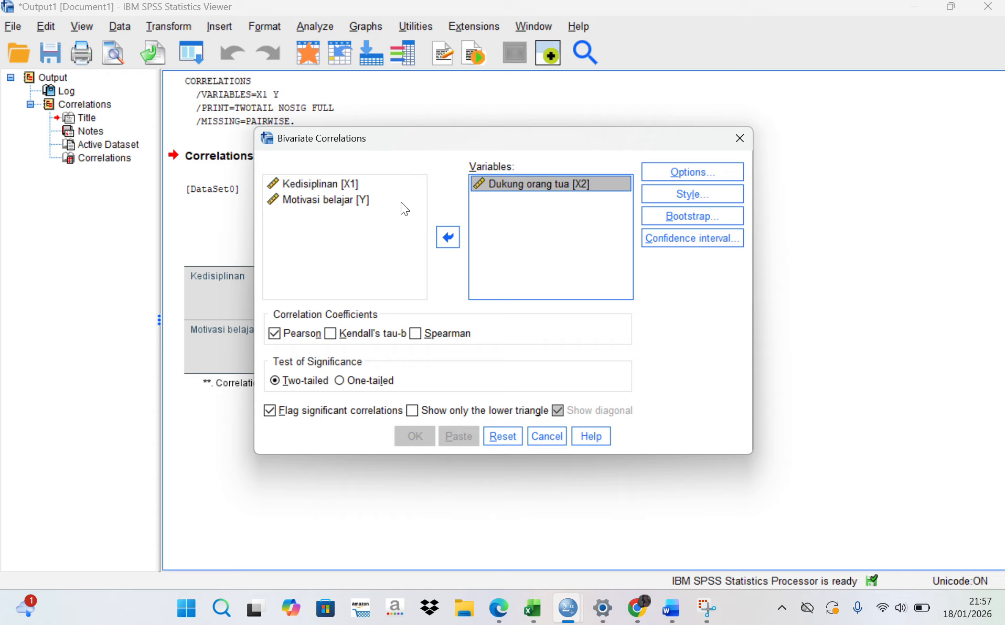
{"action": "left_click", "coordinate": [400, 201]}
{"action": "left_click", "coordinate": [449, 241]}
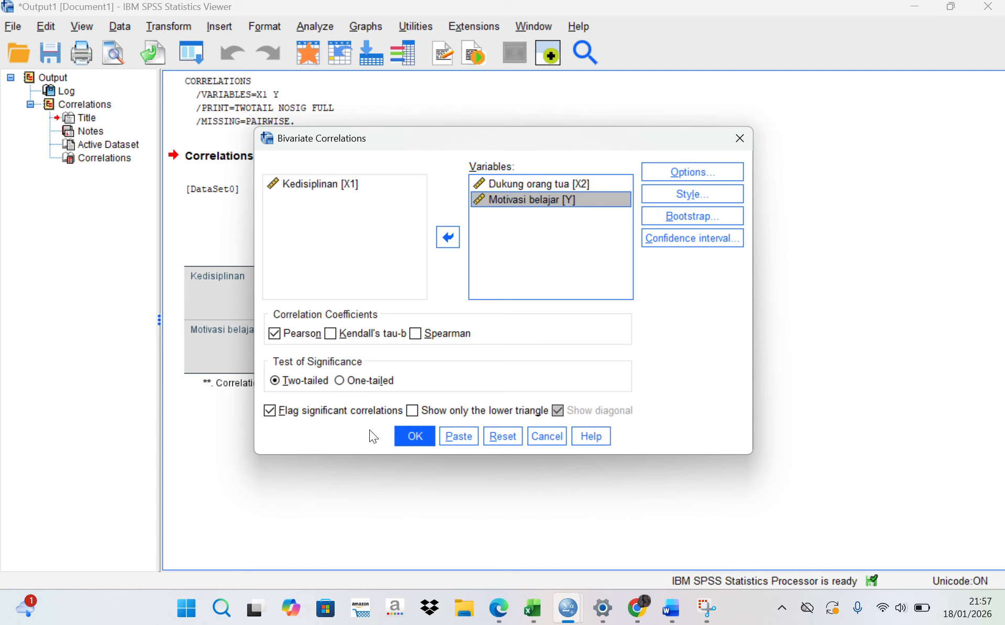
{"action": "left_click", "coordinate": [415, 445]}
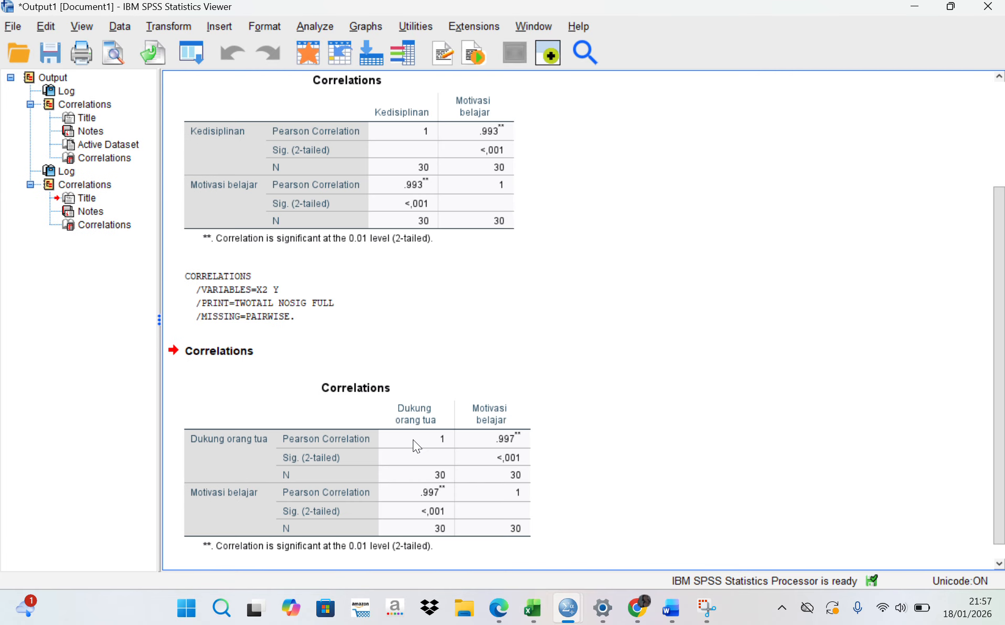
Compare the coefficients and significance values in the Kedisiplinan and Dukung orang tua correlation tables
{"action": "left_click", "coordinate": [476, 370]}
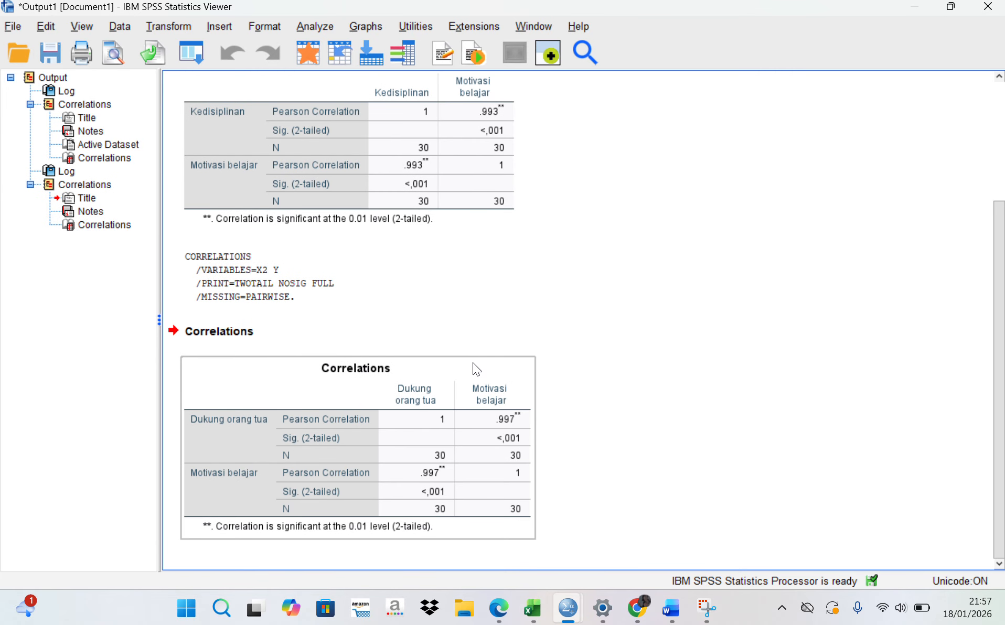
{"action": "left_click", "coordinate": [409, 218]}
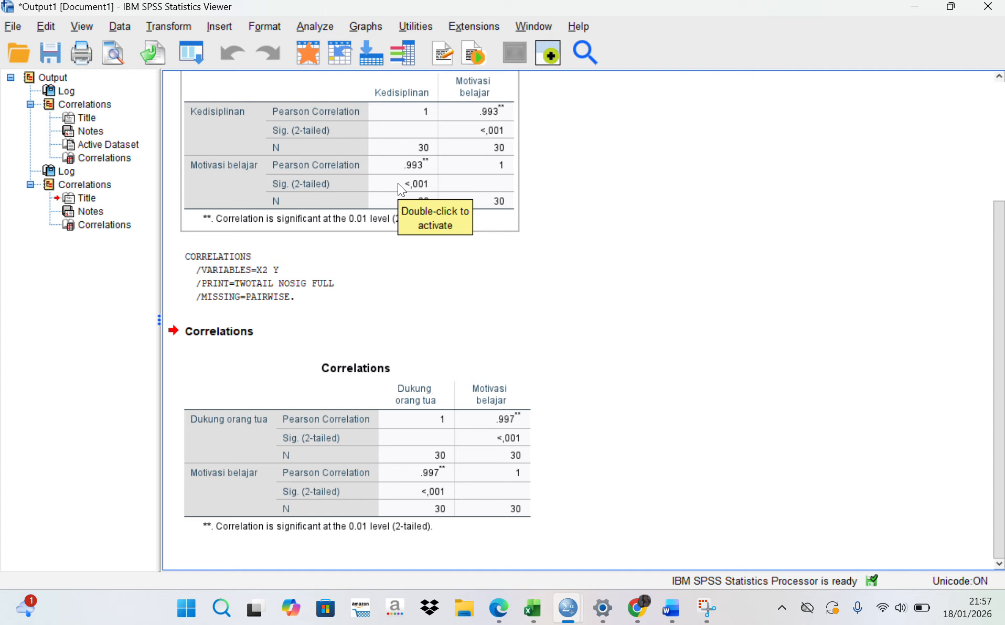
{"action": "left_click", "coordinate": [294, 489]}
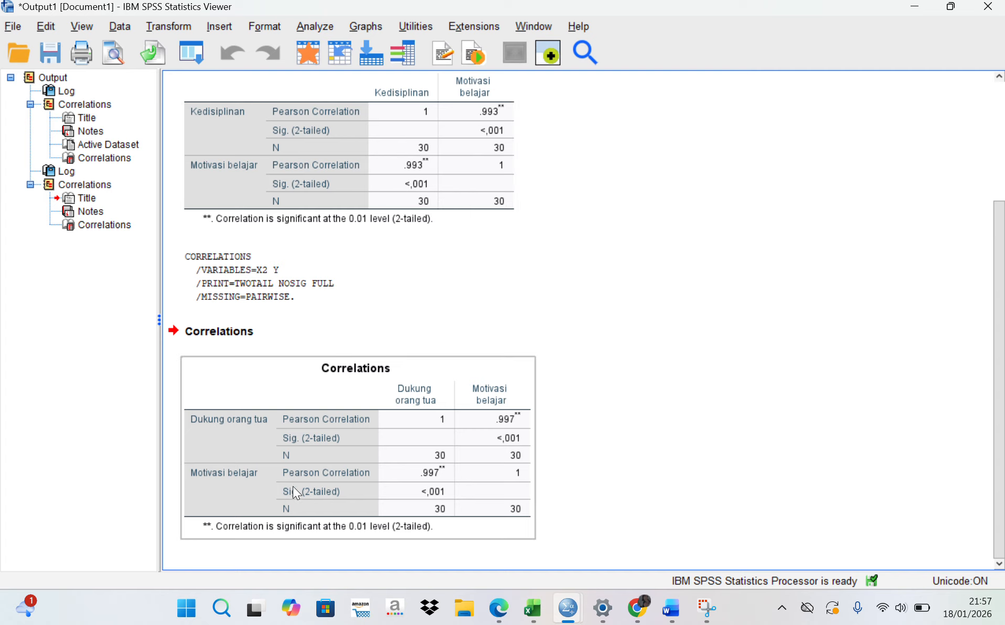
{"action": "left_click", "coordinate": [469, 217]}
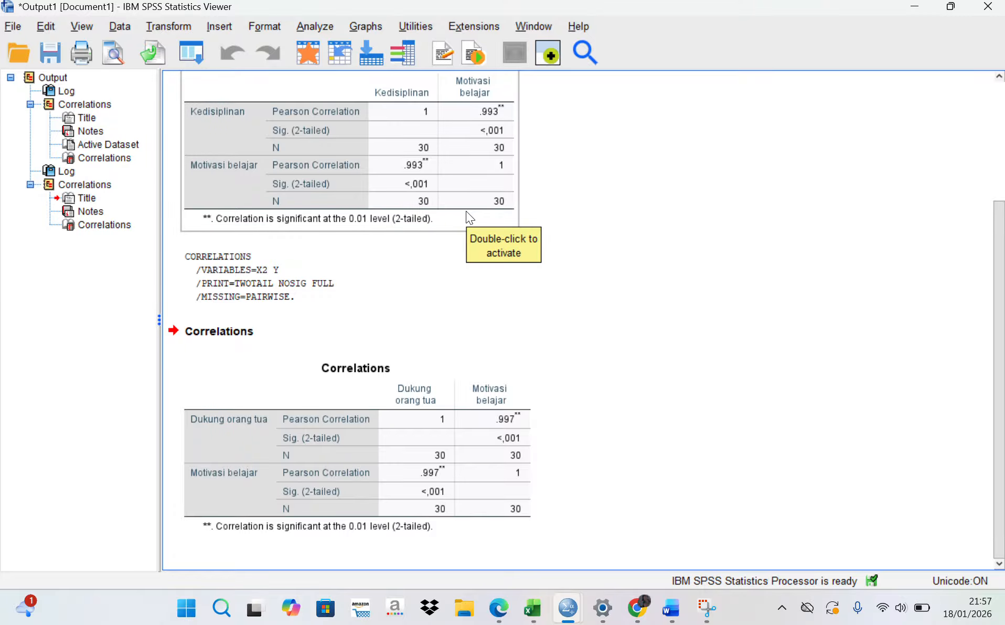
{"action": "left_click", "coordinate": [401, 277]}
{"action": "scroll", "coordinate": [402, 277], "scroll_direction": "up", "scroll_amount": 1}
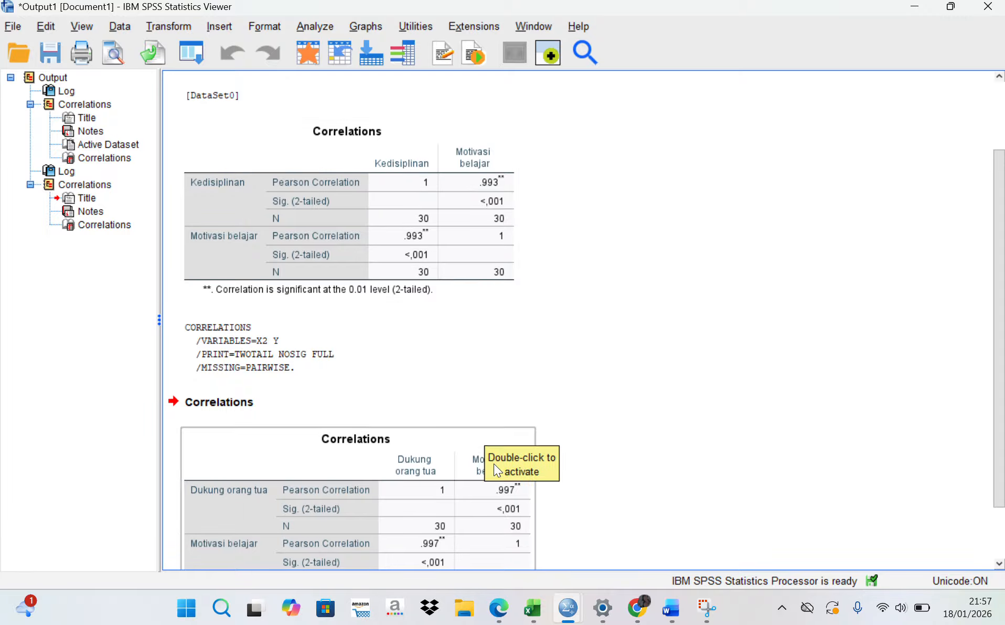
Switch to the guide PDF in Microsoft Edge, check its Pearson correlation example tables and find the "Langkah SPSS (Korelasi Berganda)" instructions
{"action": "left_click", "coordinate": [499, 610]}
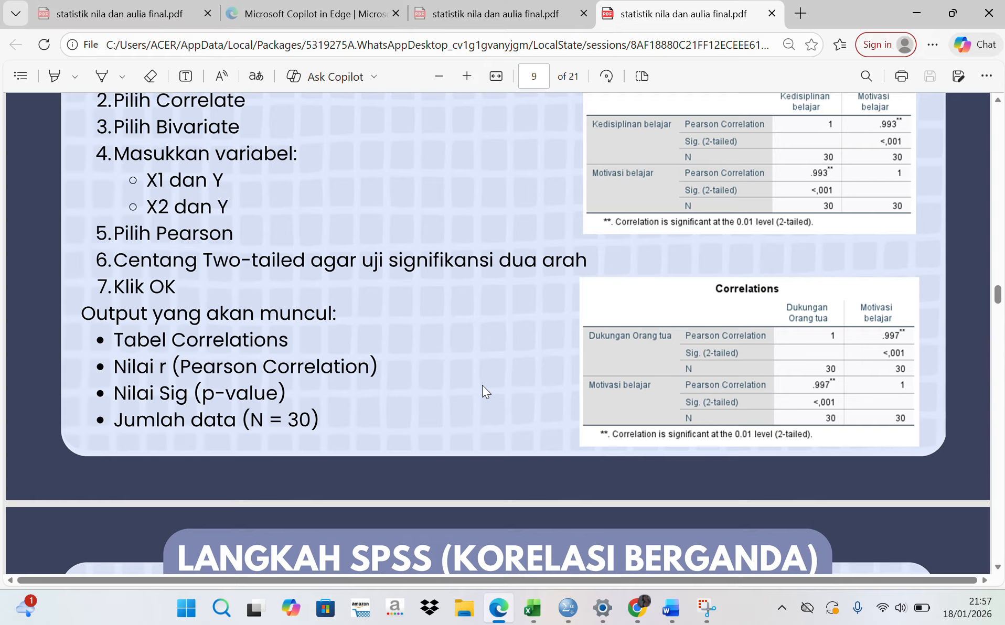
{"action": "scroll", "coordinate": [483, 391], "scroll_direction": "down", "scroll_amount": 5}
{"action": "scroll", "coordinate": [482, 384], "scroll_direction": "up", "scroll_amount": 6}
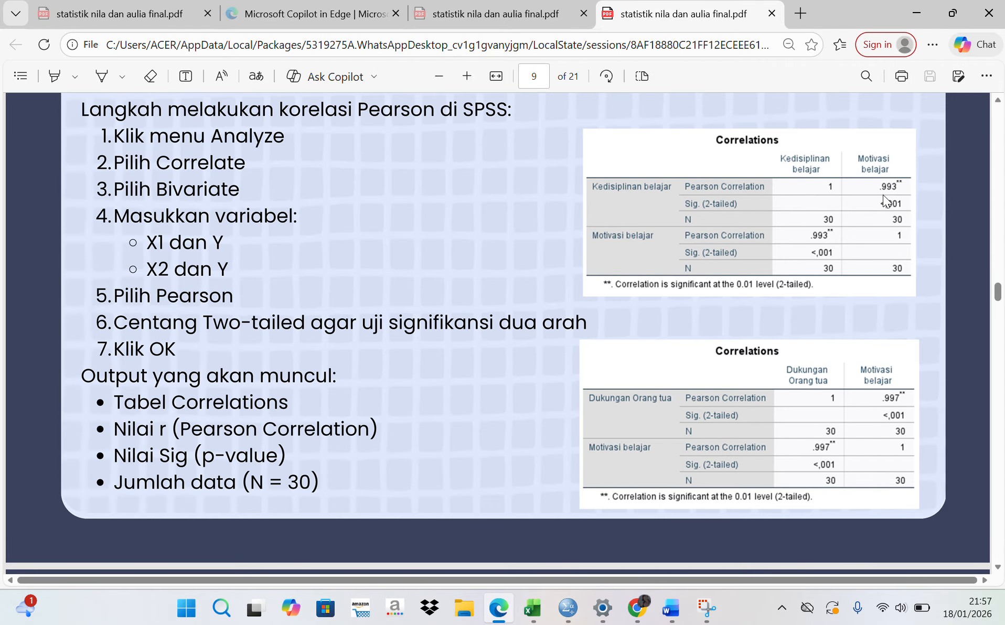
{"action": "scroll", "coordinate": [882, 195], "scroll_direction": "down", "scroll_amount": 3}
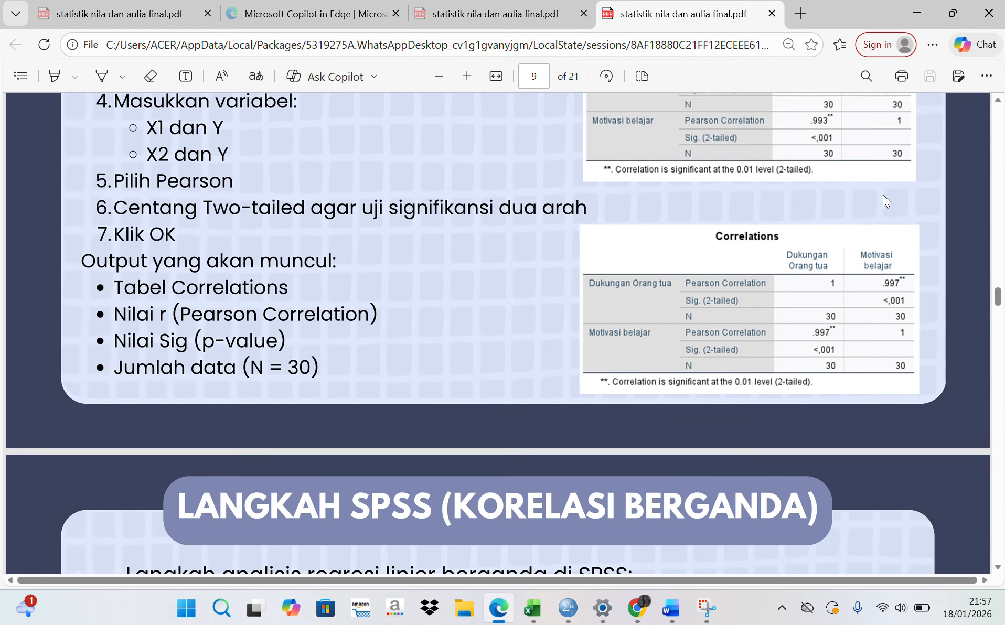
{"action": "scroll", "coordinate": [882, 195], "scroll_direction": "down", "scroll_amount": 6}
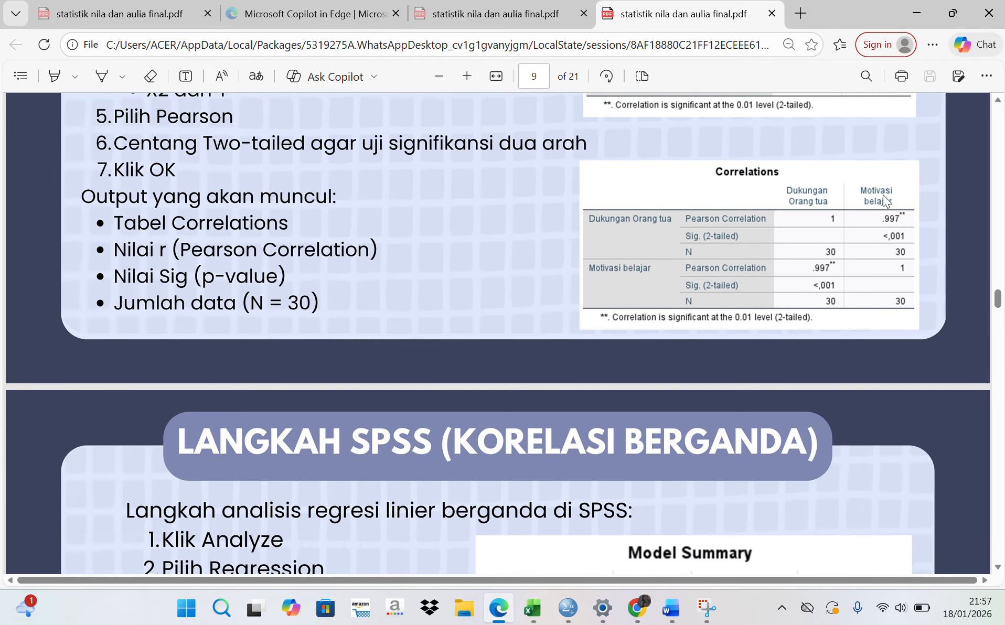